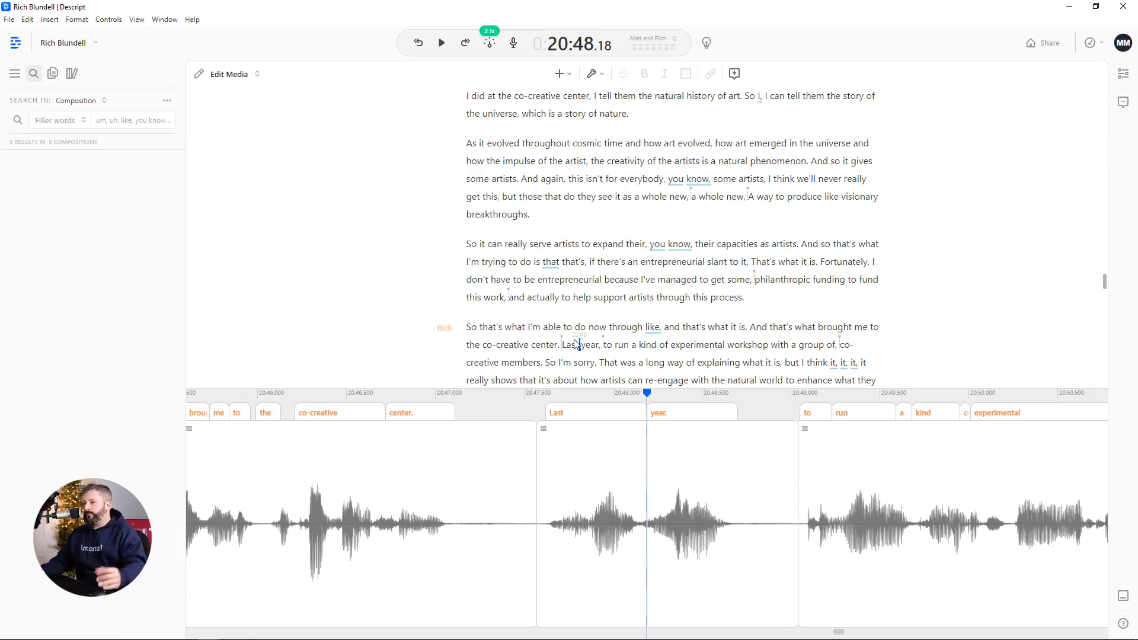
Step: Scroll up through the interview transcript
{"action": "scroll", "coordinate": [543, 266], "scroll_direction": "up", "scroll_amount": 2}
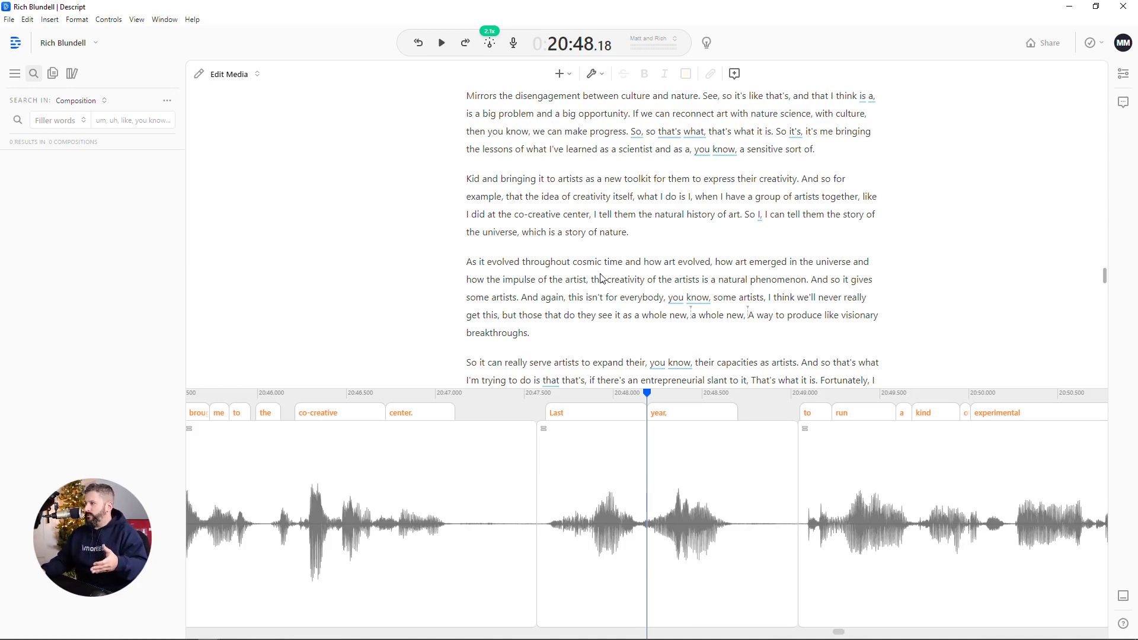
Step: Start Remove filler words on the Matt and Rich composition
{"action": "left_click", "coordinate": [52, 73]}
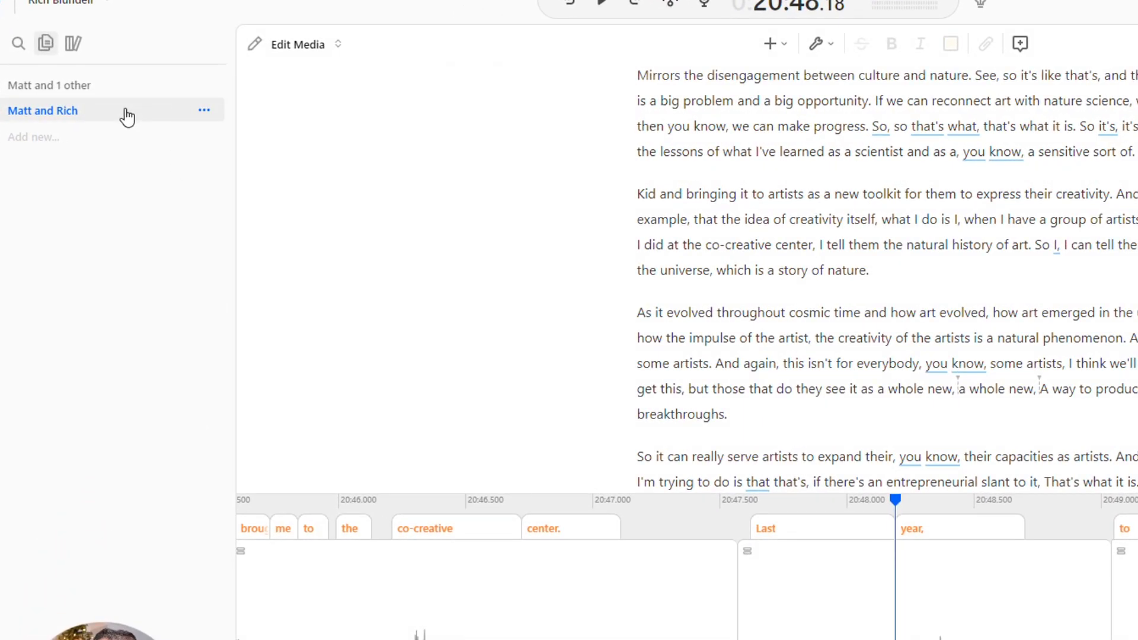
{"action": "right_click", "coordinate": [125, 111]}
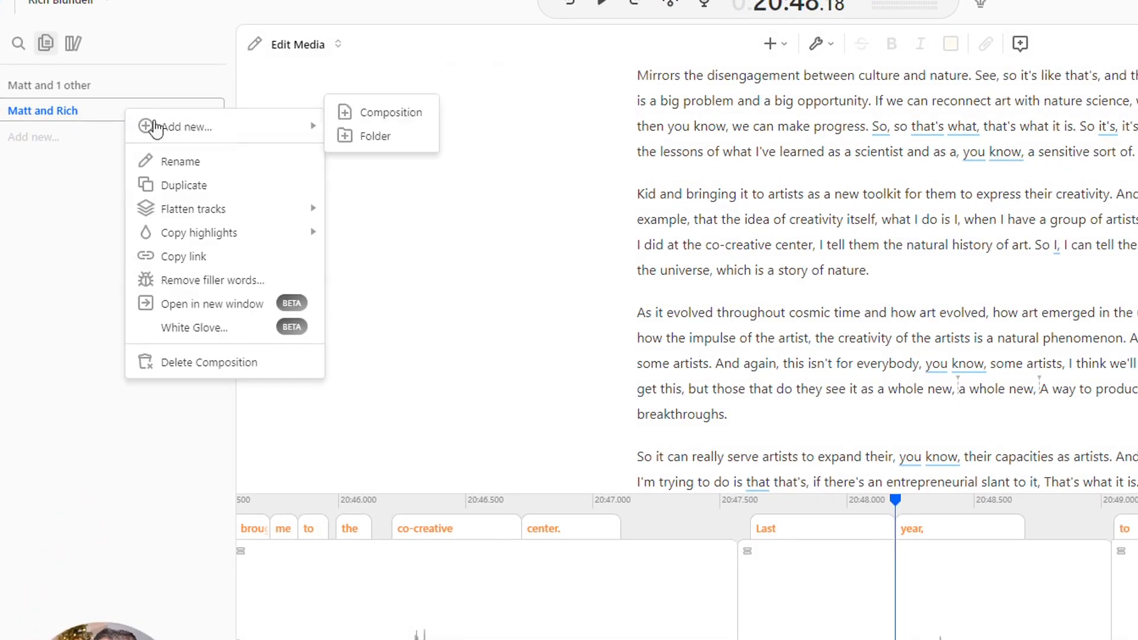
{"action": "left_click", "coordinate": [204, 283]}
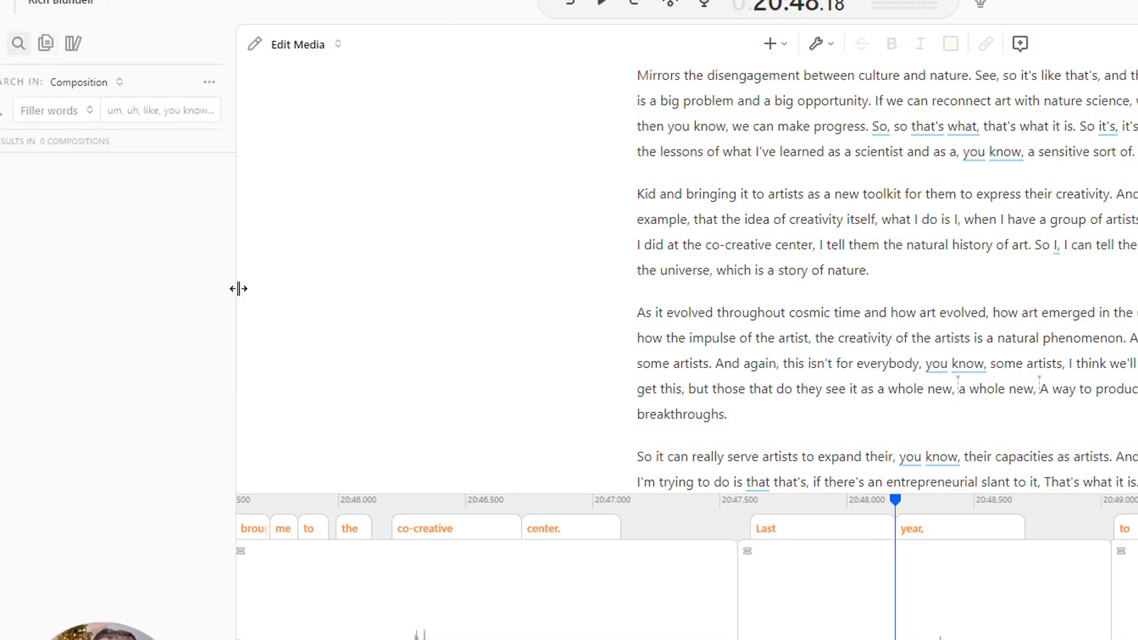
Step: Limit the filler search to uh and um and run it
{"action": "left_click", "coordinate": [140, 116]}
{"action": "scroll", "coordinate": [181, 358], "scroll_direction": "down", "scroll_amount": 3}
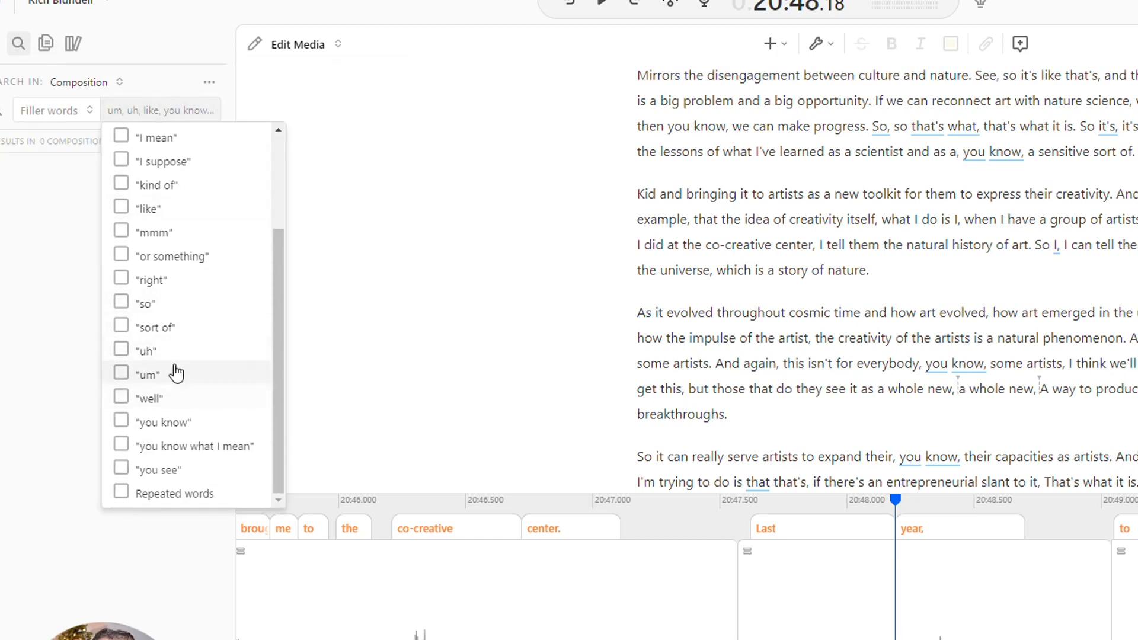
{"action": "left_click", "coordinate": [165, 353]}
{"action": "left_click", "coordinate": [159, 375]}
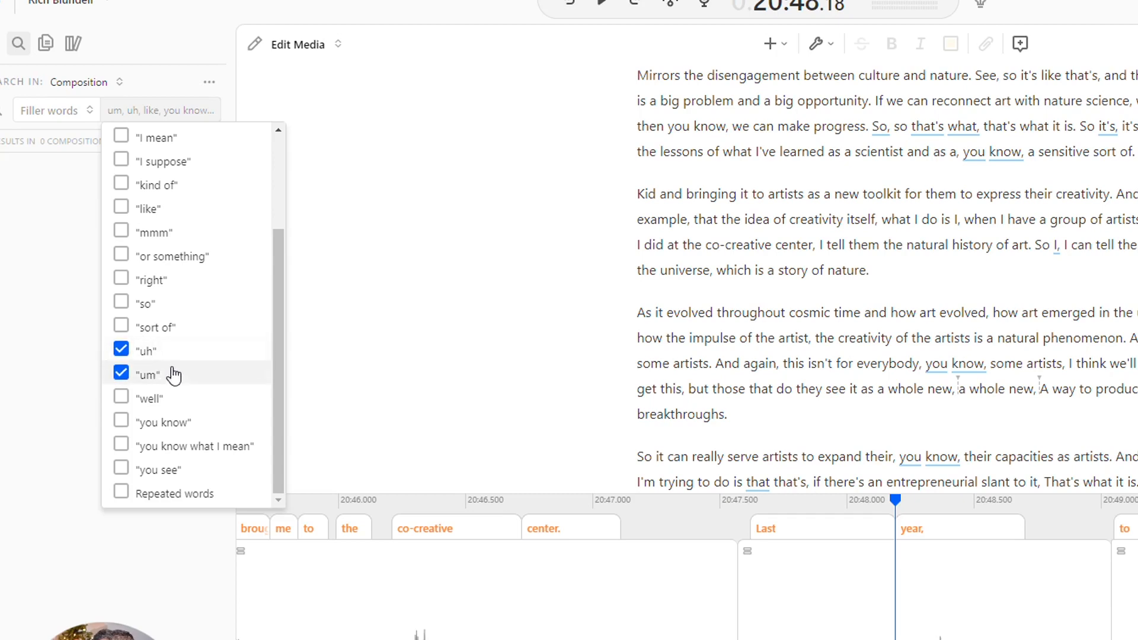
{"action": "left_click", "coordinate": [77, 261]}
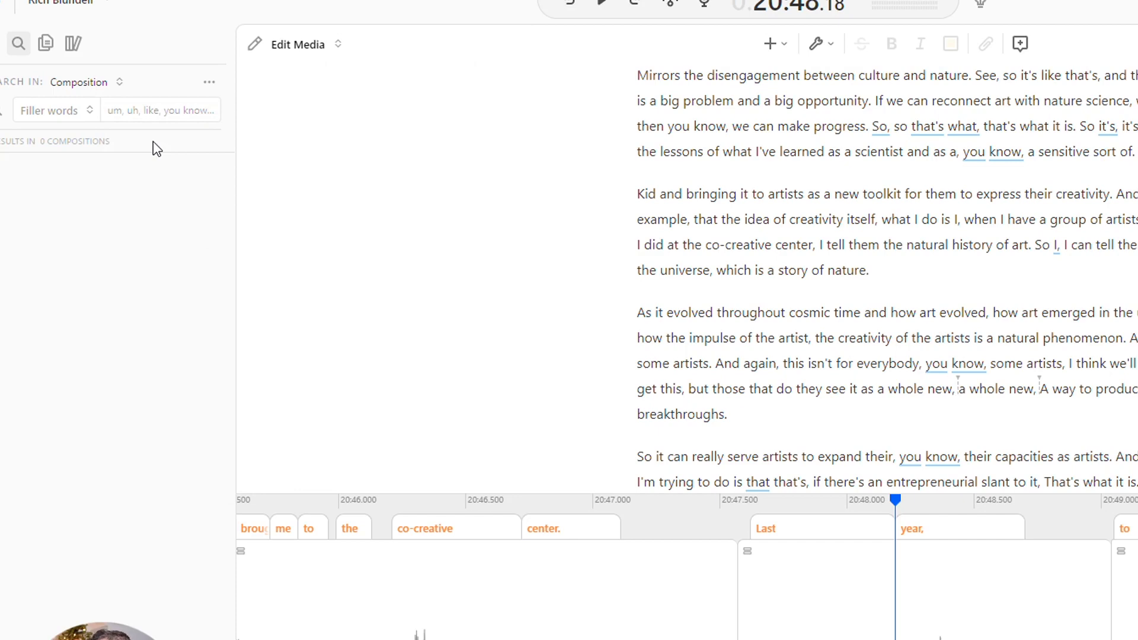
Step: Switch the filler search to only 'you know', highlighting all 60 matches
{"action": "left_click", "coordinate": [123, 116]}
{"action": "left_click", "coordinate": [125, 165]}
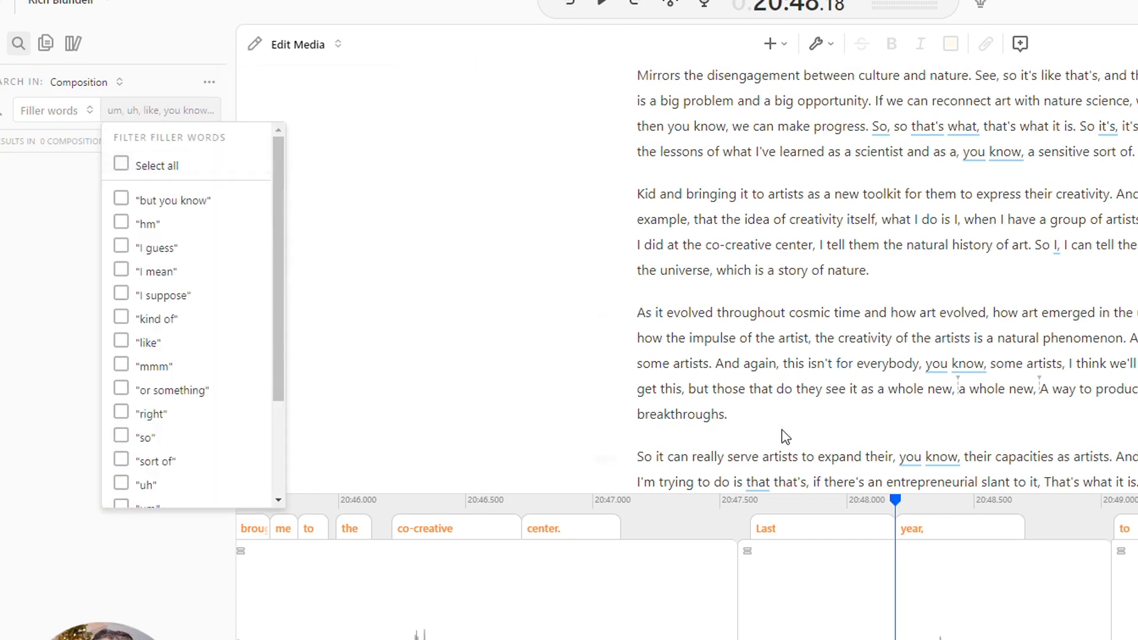
{"action": "scroll", "coordinate": [231, 378], "scroll_direction": "down", "scroll_amount": 3}
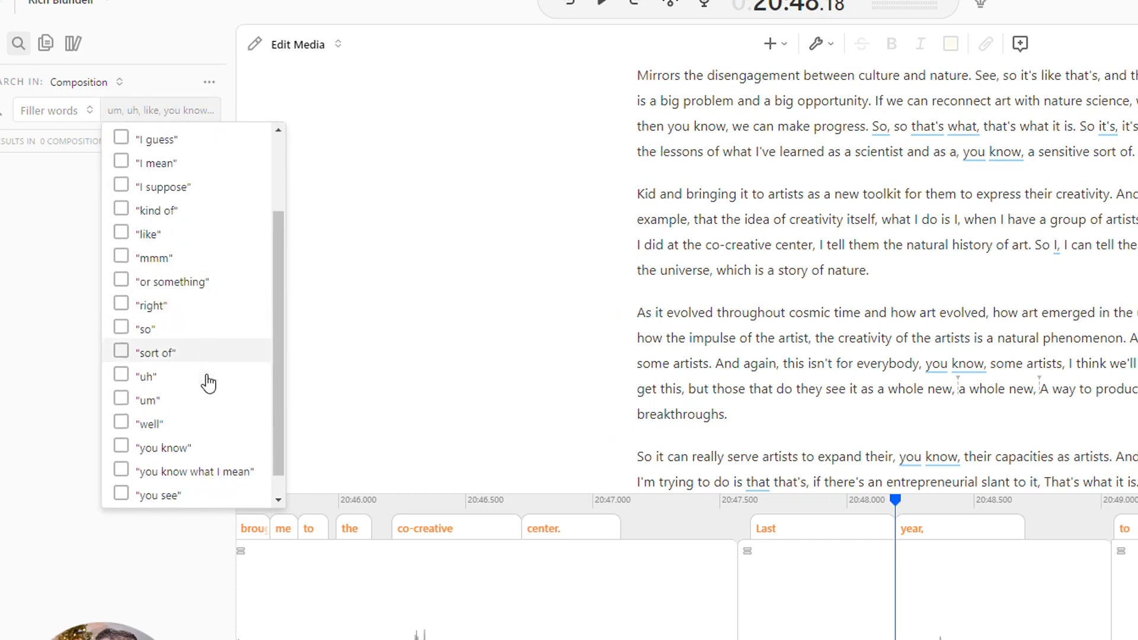
{"action": "left_click", "coordinate": [122, 427]}
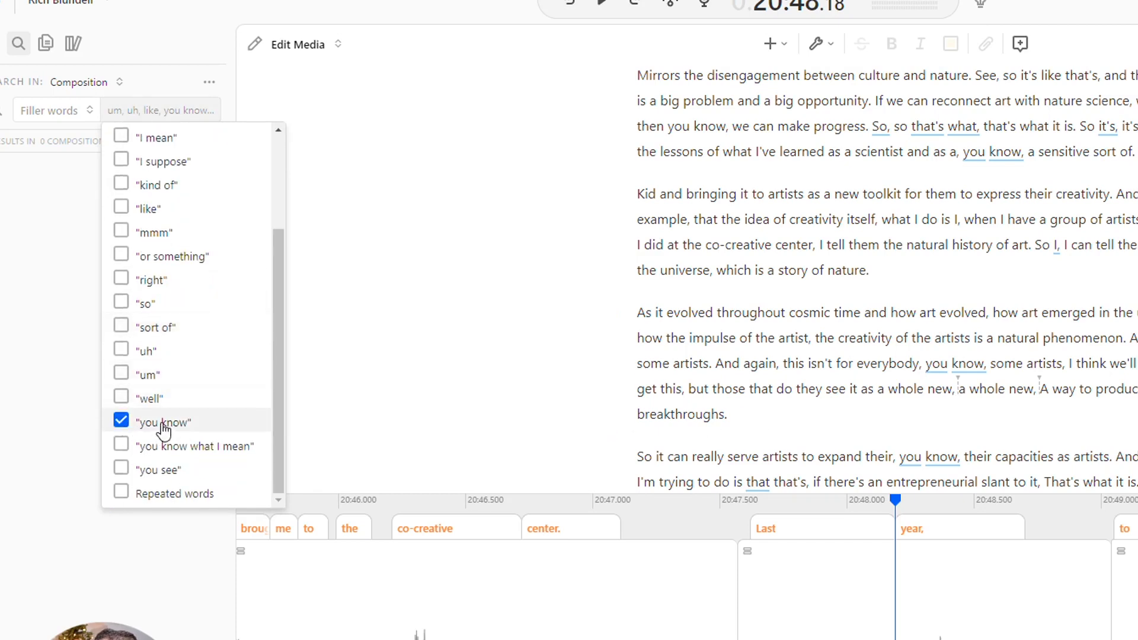
{"action": "left_click", "coordinate": [121, 136]}
{"action": "left_click", "coordinate": [7, 146]}
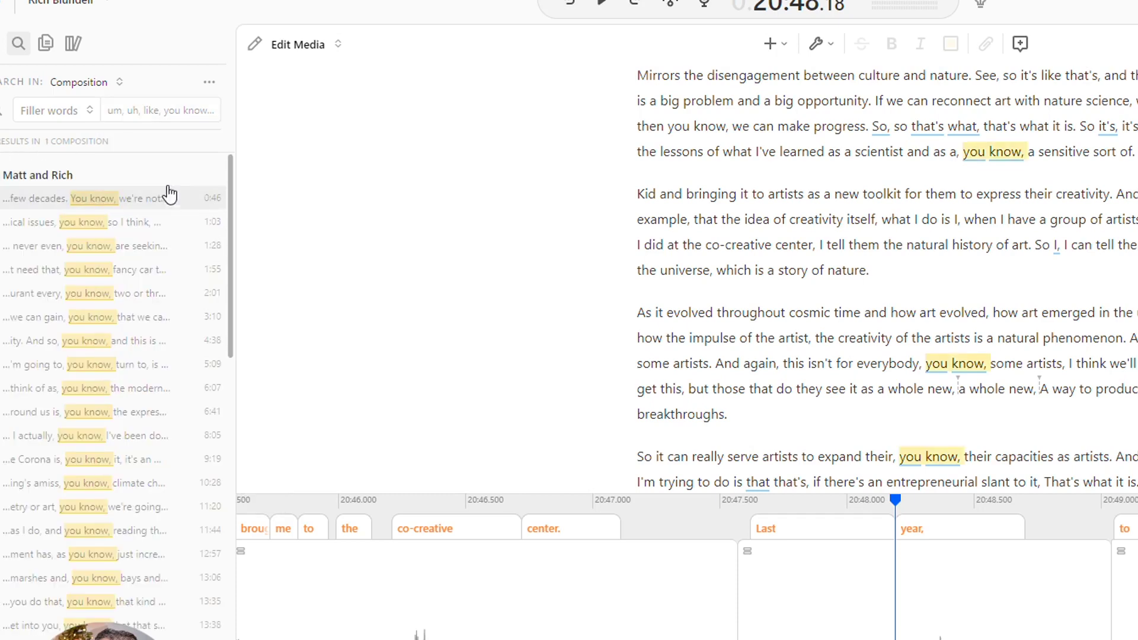
{"action": "scroll", "coordinate": [55, 330], "scroll_direction": "down", "scroll_amount": 3}
{"action": "scroll", "coordinate": [55, 330], "scroll_direction": "up", "scroll_amount": 2}
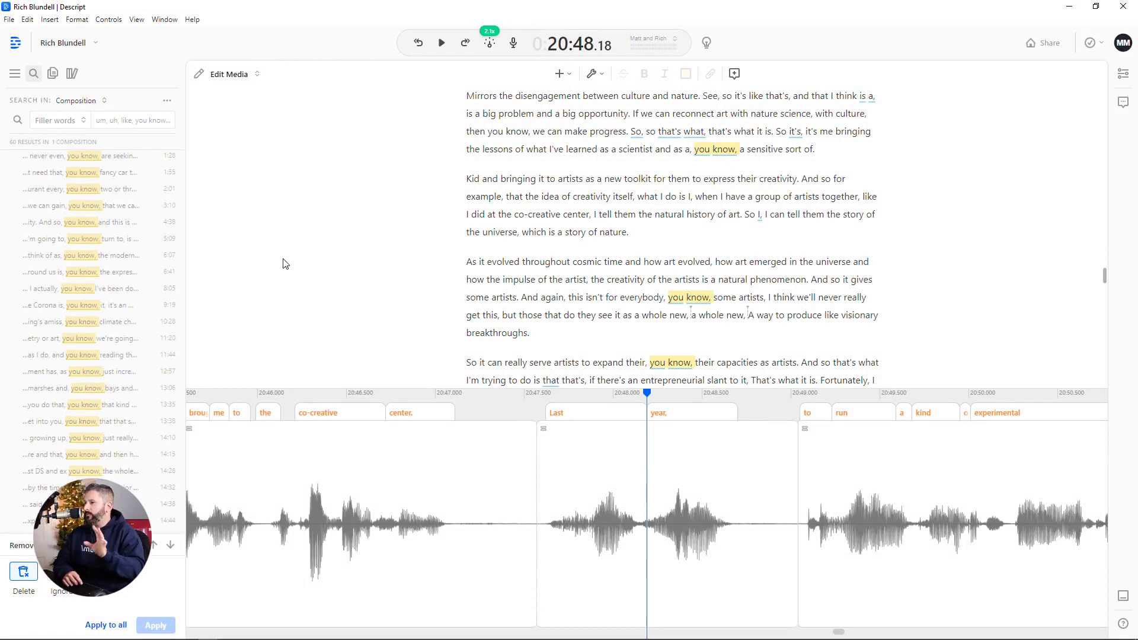
Step: Place the playhead before 'Kid at the time' while reviewing the highlighted fillers
{"action": "scroll", "coordinate": [602, 273], "scroll_direction": "down", "scroll_amount": 15}
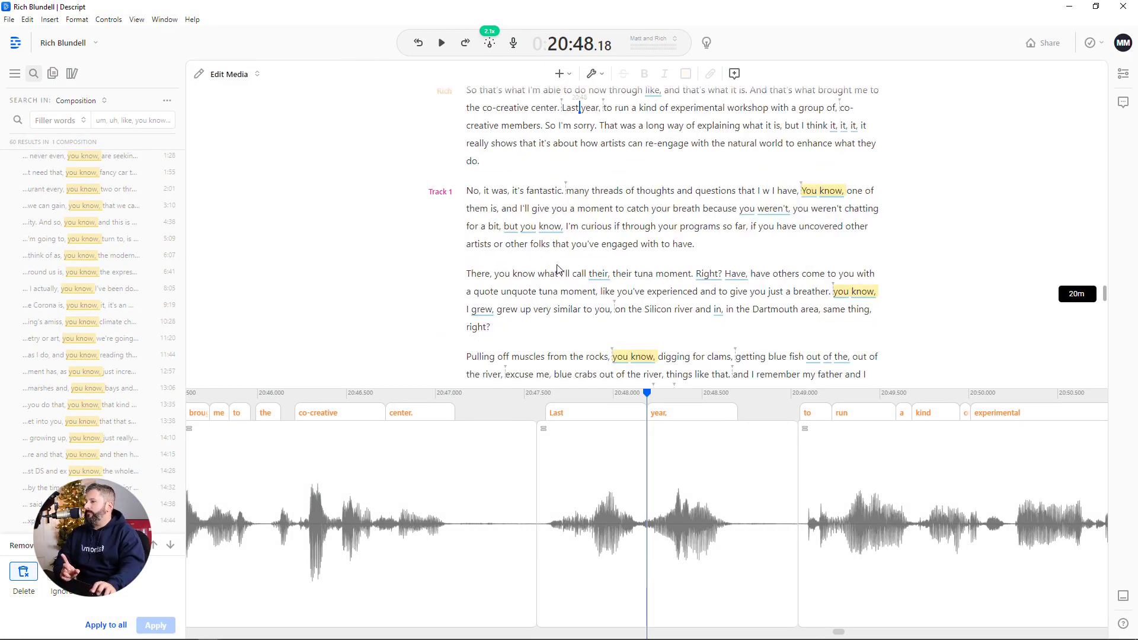
{"action": "scroll", "coordinate": [602, 272], "scroll_direction": "down", "scroll_amount": 2}
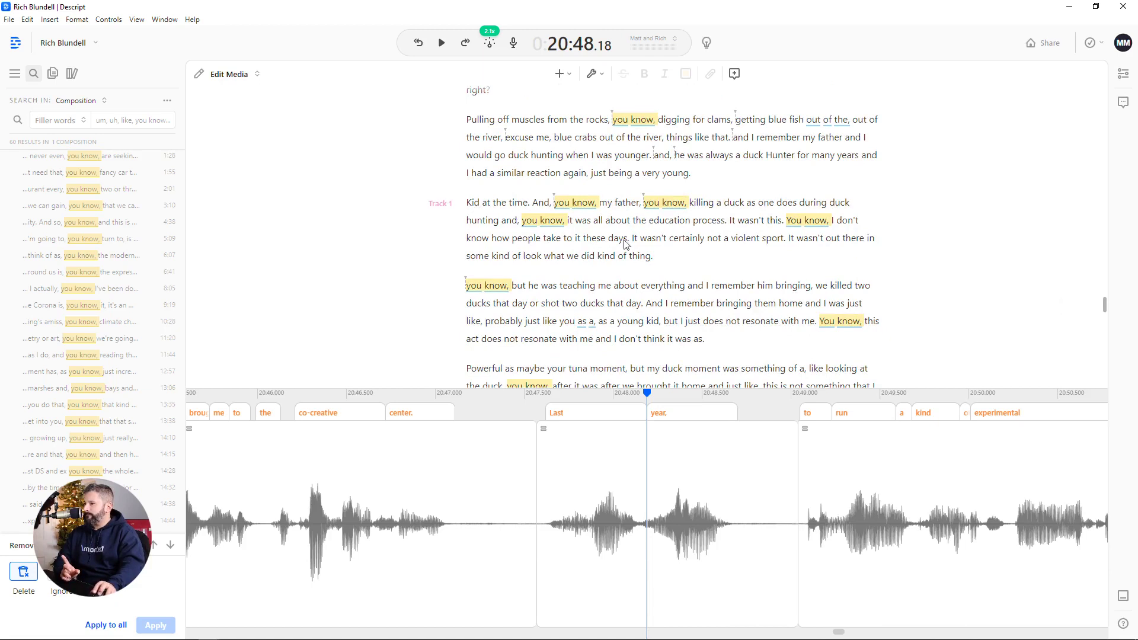
{"action": "left_click", "coordinate": [473, 208]}
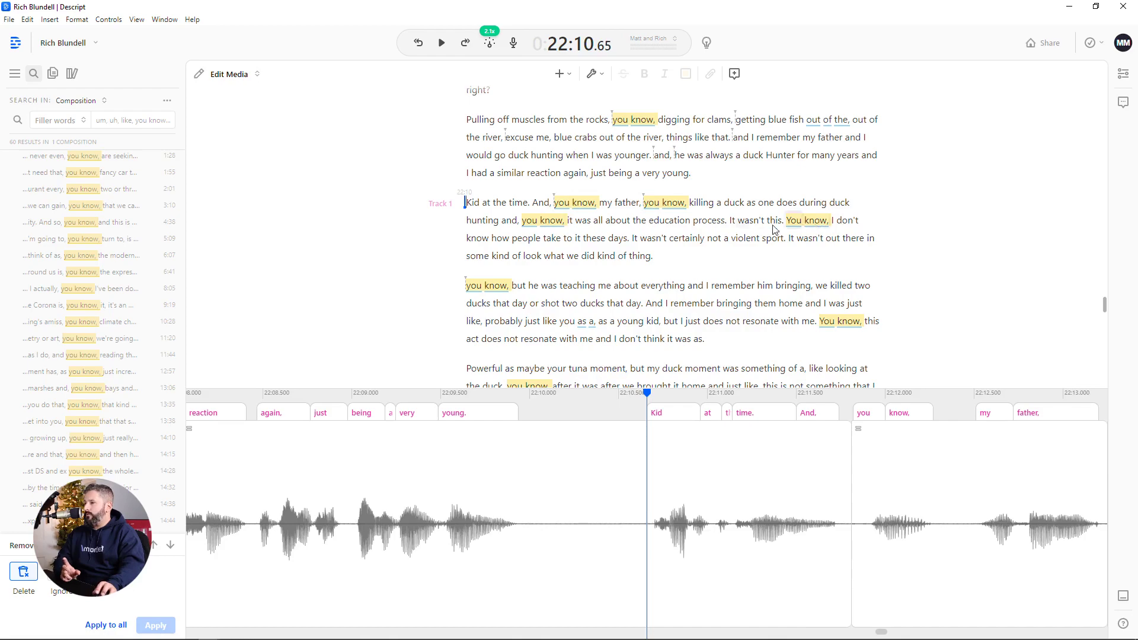
{"action": "scroll", "coordinate": [608, 263], "scroll_direction": "down", "scroll_amount": 5}
{"action": "scroll", "coordinate": [610, 263], "scroll_direction": "down", "scroll_amount": 15}
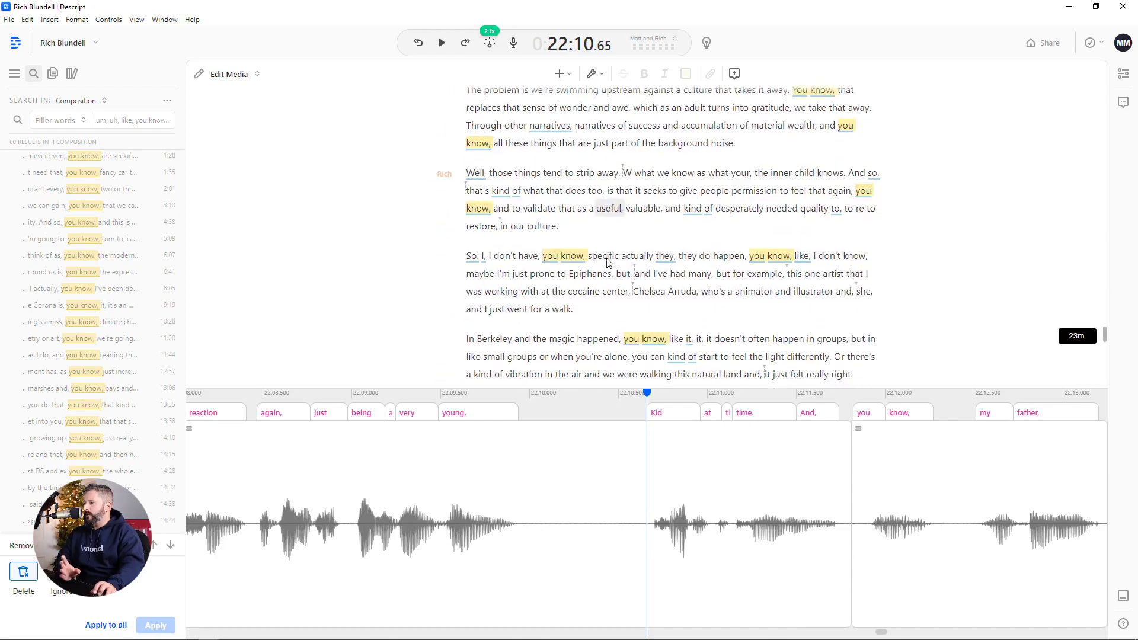
{"action": "scroll", "coordinate": [611, 261], "scroll_direction": "up", "scroll_amount": 10}
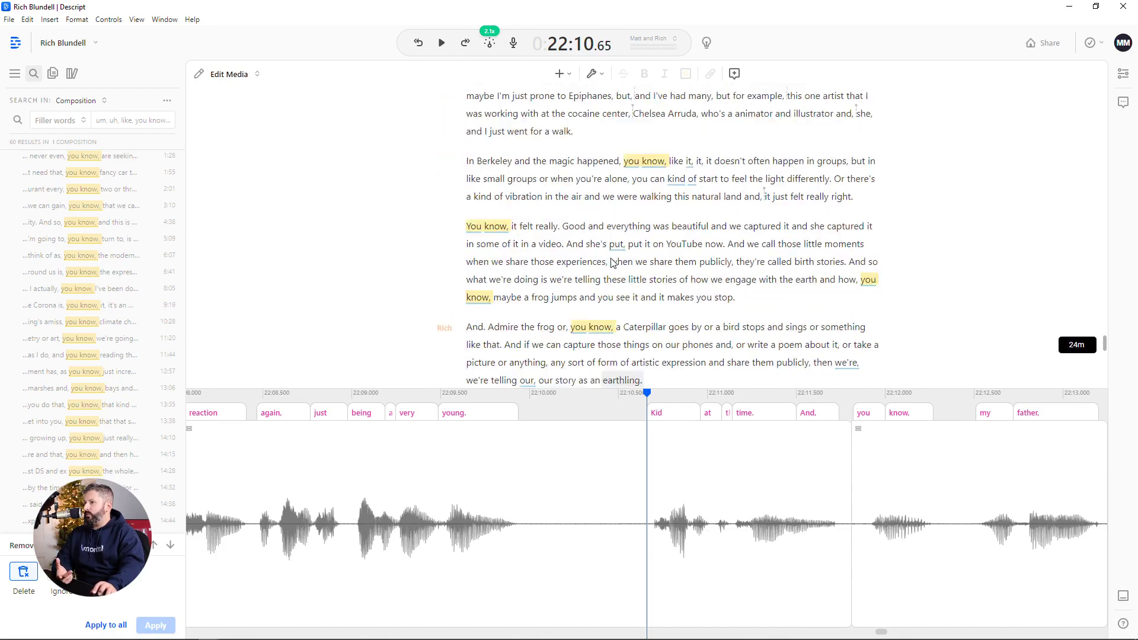
{"action": "scroll", "coordinate": [613, 262], "scroll_direction": "up", "scroll_amount": 10}
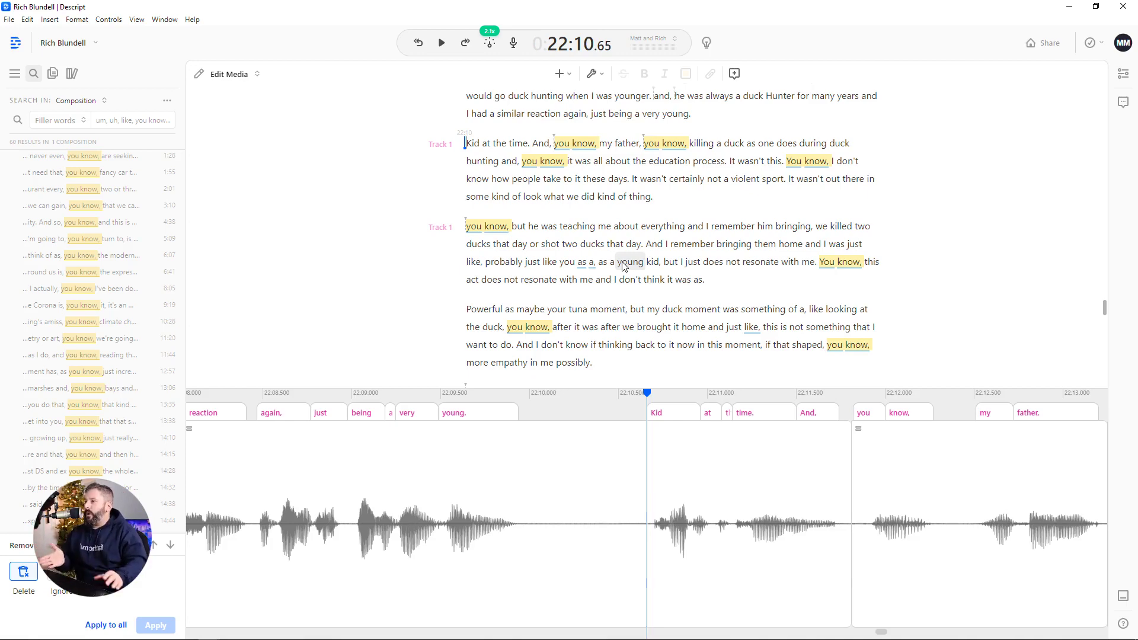
{"action": "left_click", "coordinate": [523, 197]}
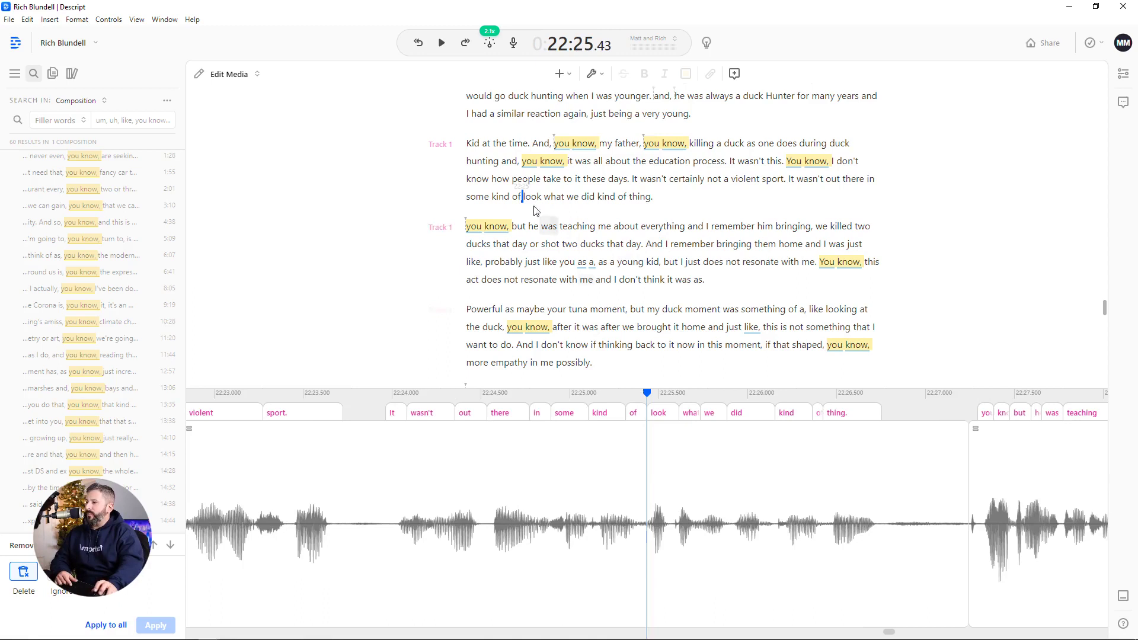
{"action": "left_click", "coordinate": [466, 144]}
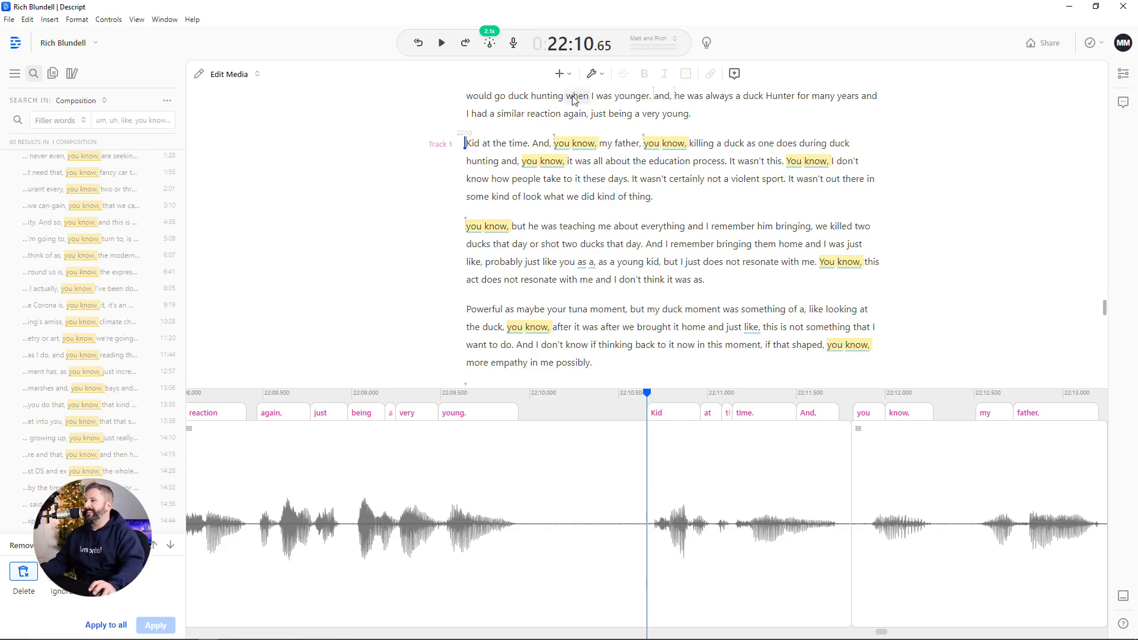
Step: Move the playhead to 23:18.87, right after 'I was a young child'
{"action": "scroll", "coordinate": [616, 215], "scroll_direction": "down", "scroll_amount": 2}
{"action": "scroll", "coordinate": [615, 215], "scroll_direction": "down", "scroll_amount": 4}
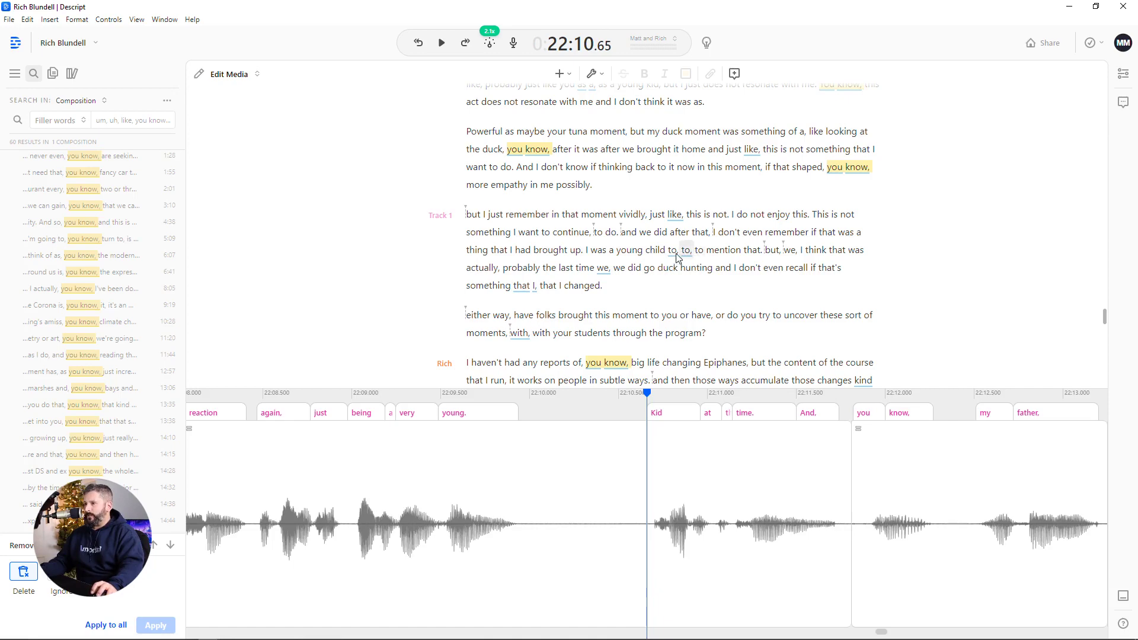
{"action": "left_click", "coordinate": [667, 250]}
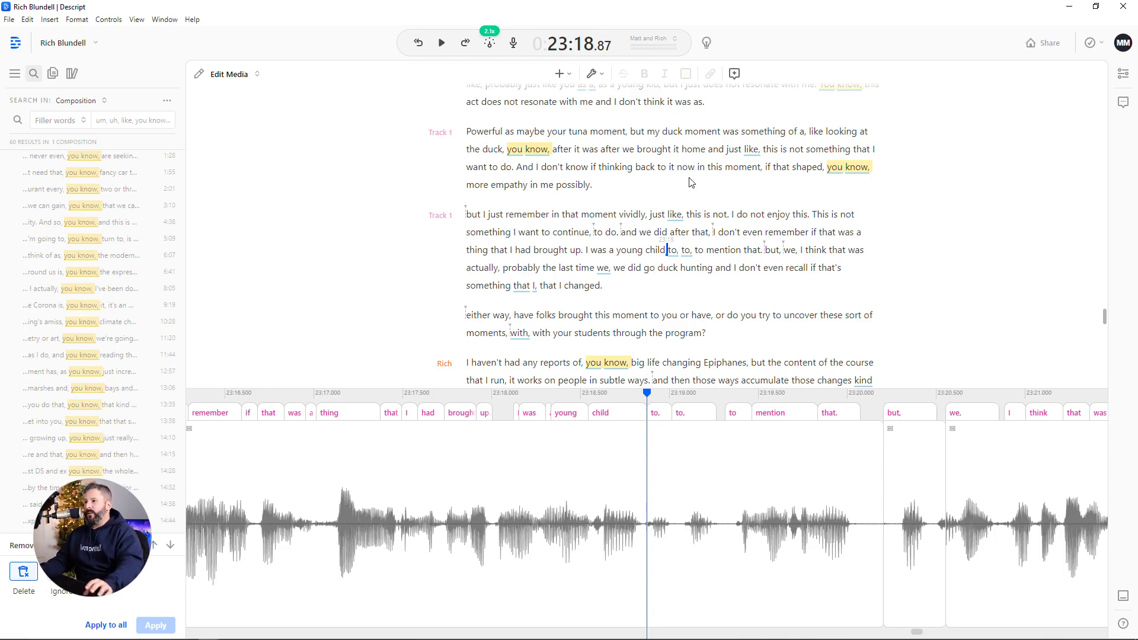
{"action": "scroll", "coordinate": [696, 240], "scroll_direction": "down", "scroll_amount": 6}
{"action": "scroll", "coordinate": [739, 274], "scroll_direction": "down", "scroll_amount": 3}
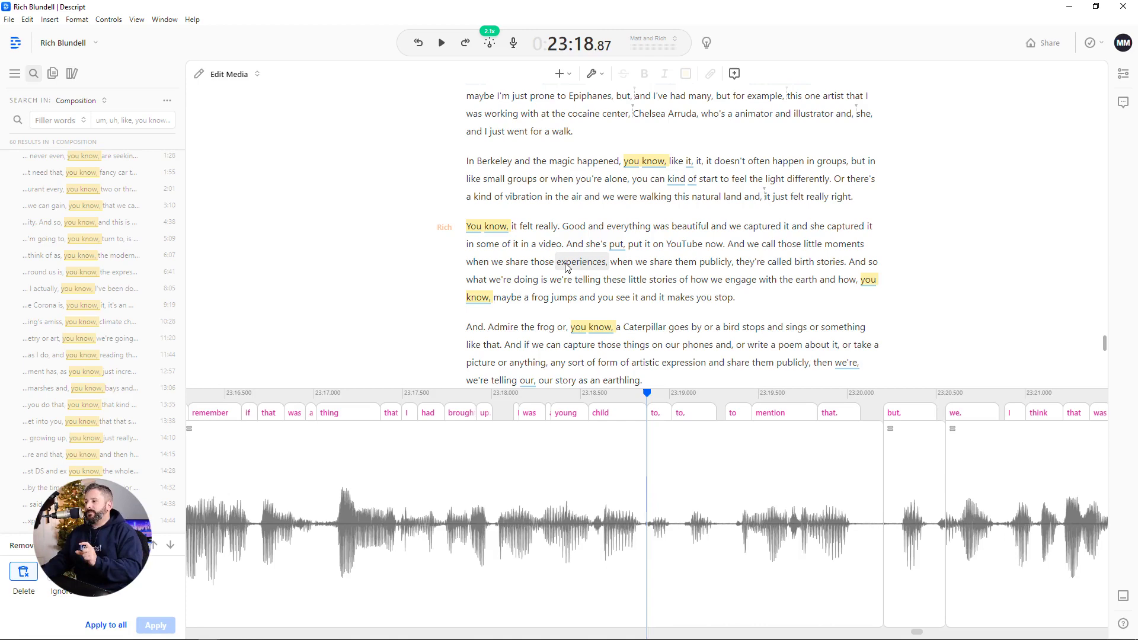
Step: Delete the 'You know,' opening the 'it felt really' paragraph, leaving 59 matches
{"action": "left_click", "coordinate": [503, 231]}
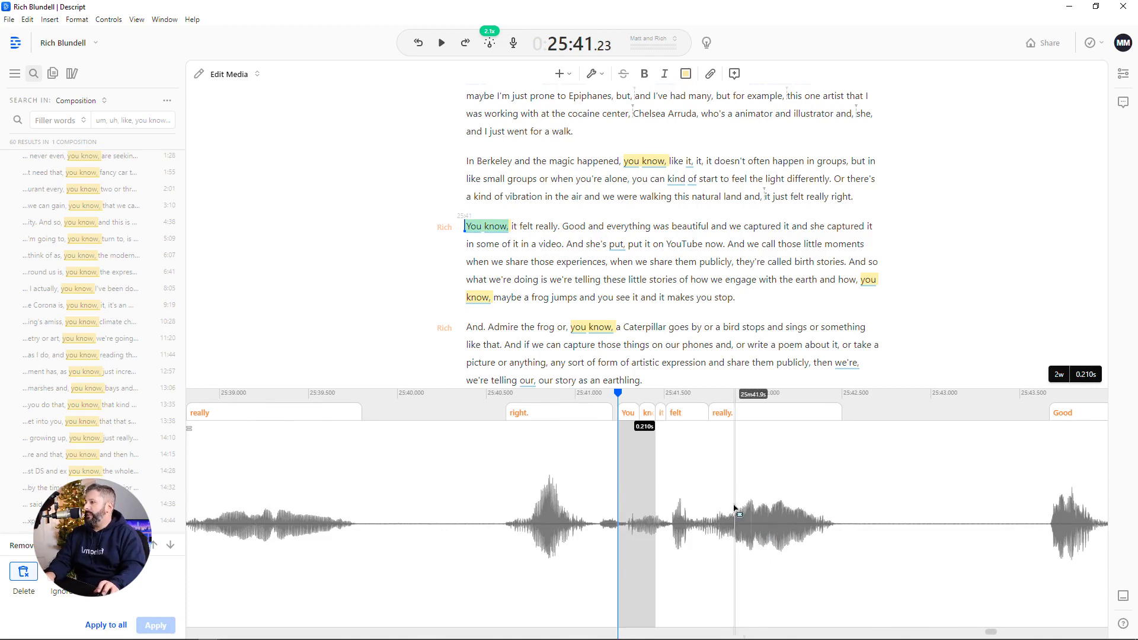
{"action": "key", "text": "Delete"}
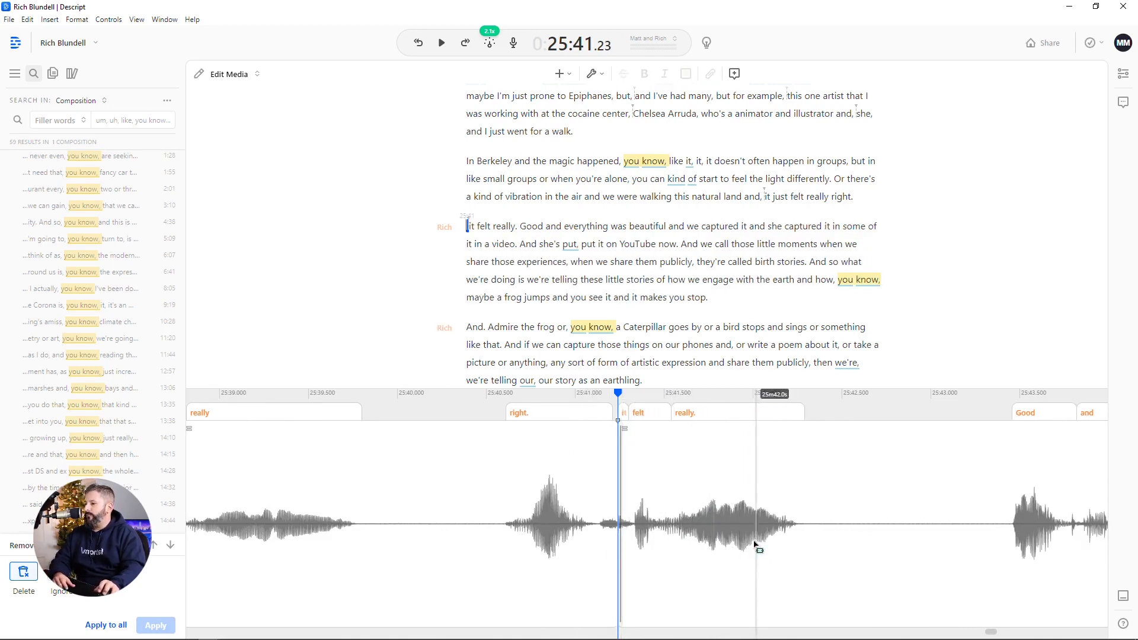
{"action": "left_click_drag", "start_coordinate": [740, 534], "coordinate": [719, 528]}
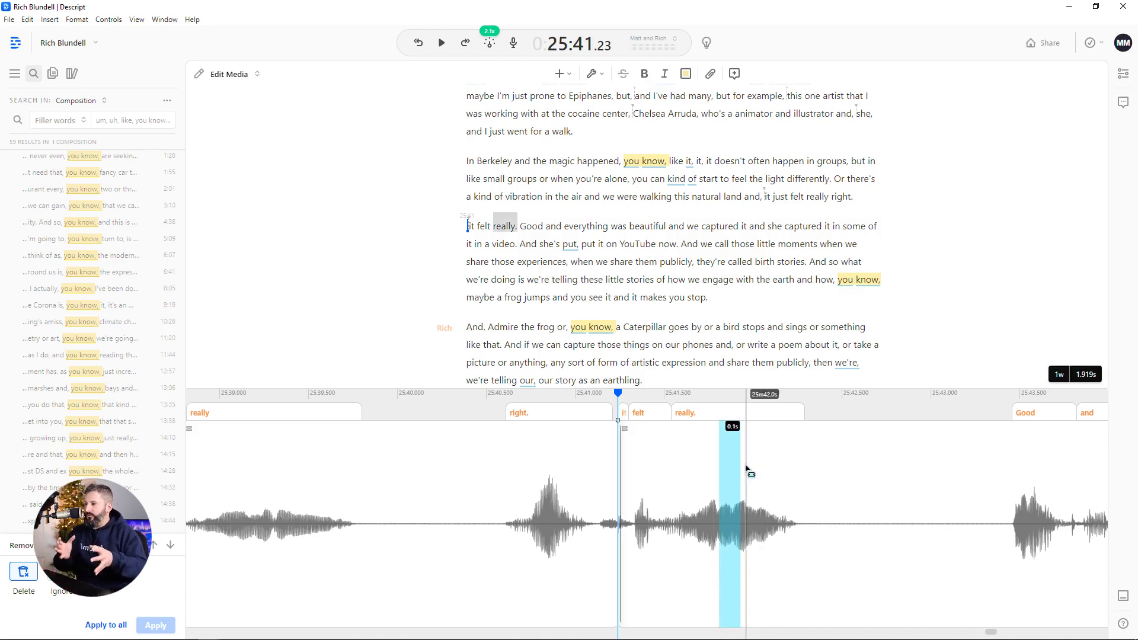
{"action": "scroll", "coordinate": [645, 363], "scroll_direction": "down", "scroll_amount": 2}
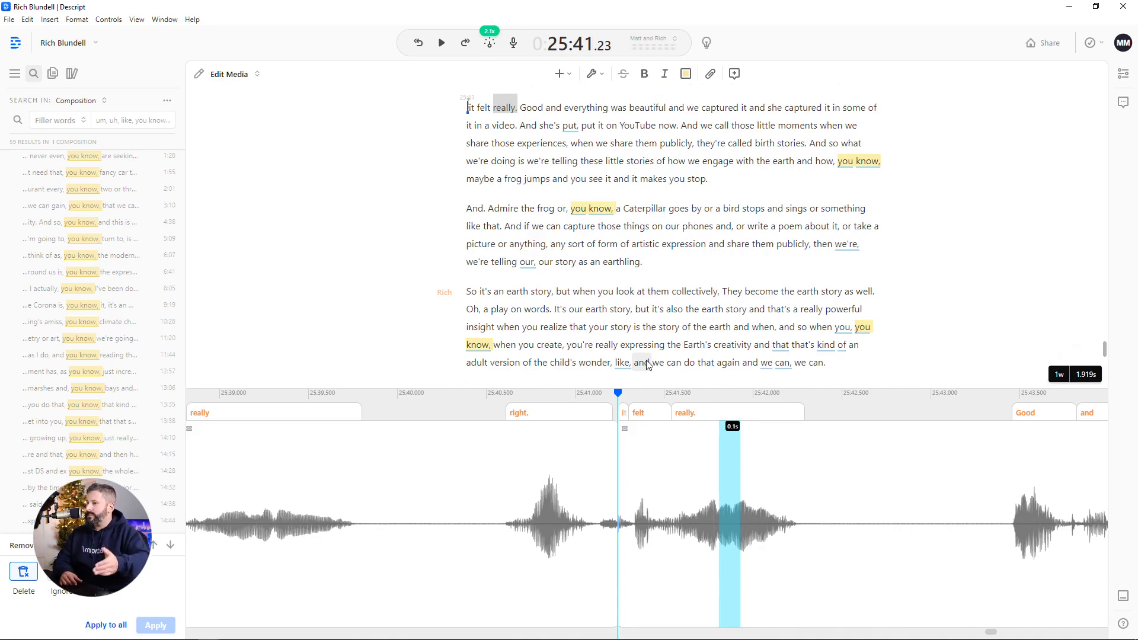
{"action": "scroll", "coordinate": [647, 364], "scroll_direction": "down", "scroll_amount": 9}
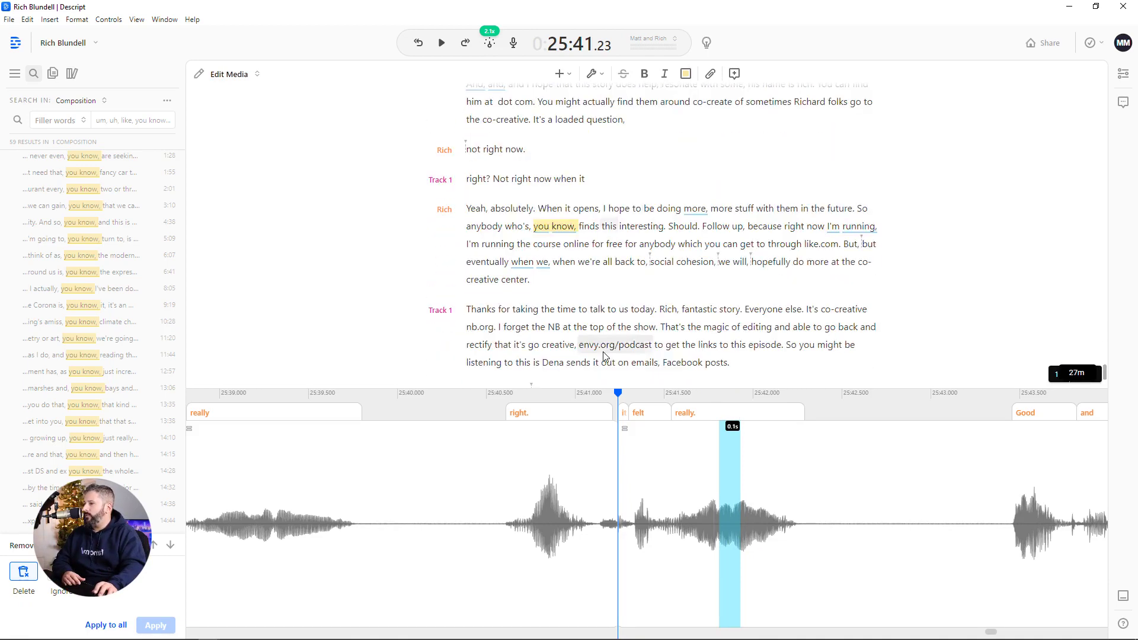
{"action": "scroll", "coordinate": [601, 350], "scroll_direction": "down", "scroll_amount": 2}
{"action": "scroll", "coordinate": [602, 347], "scroll_direction": "up", "scroll_amount": 11}
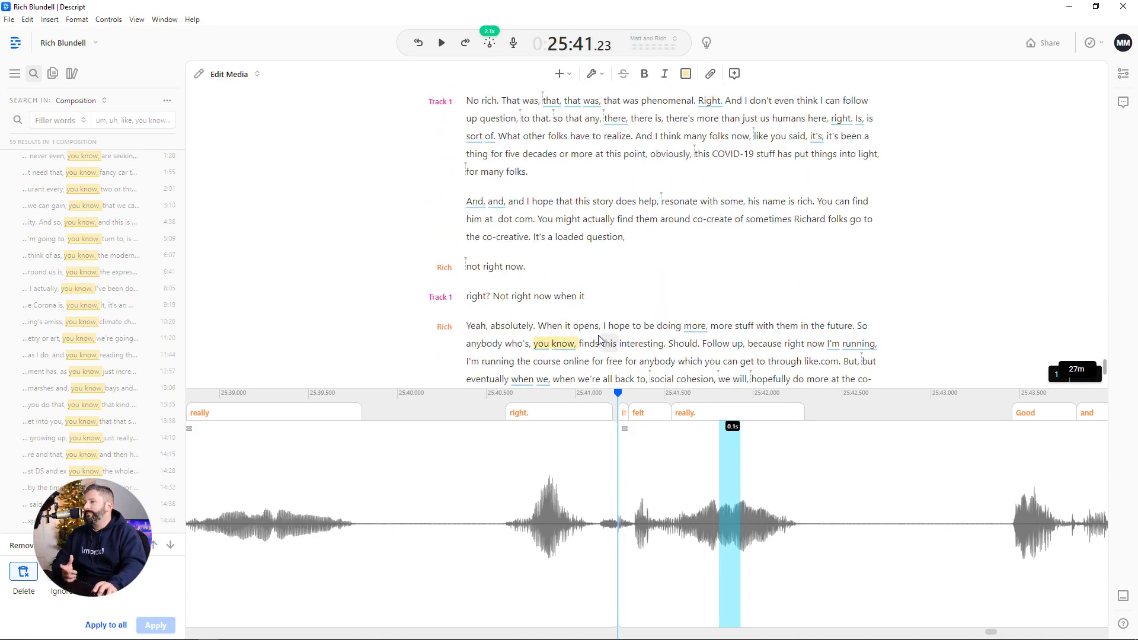
{"action": "scroll", "coordinate": [600, 340], "scroll_direction": "up", "scroll_amount": 5}
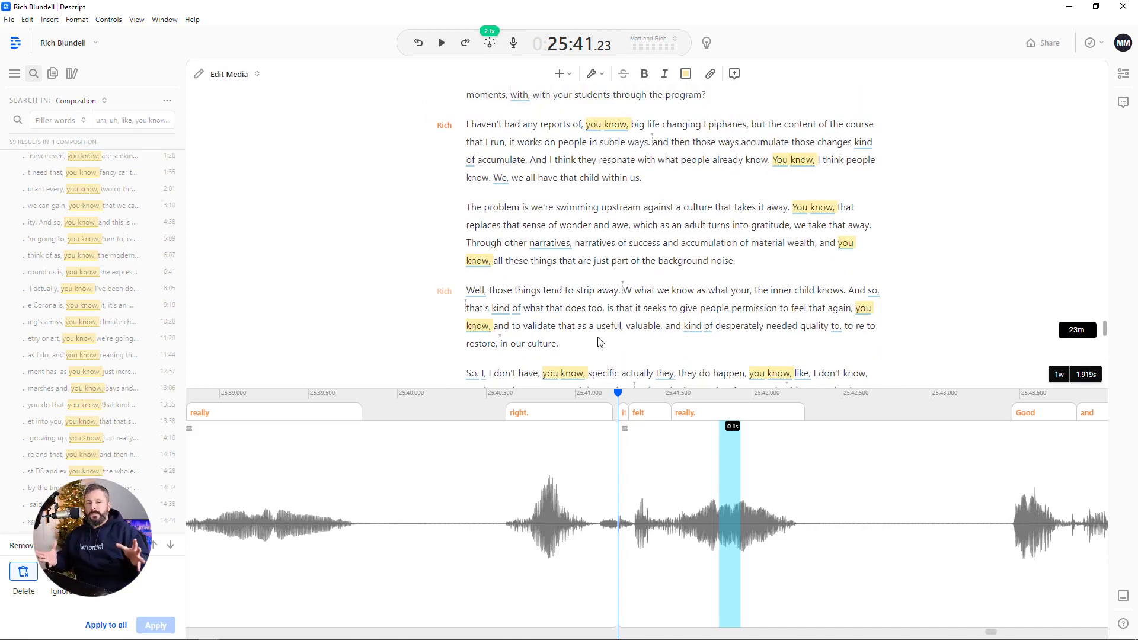